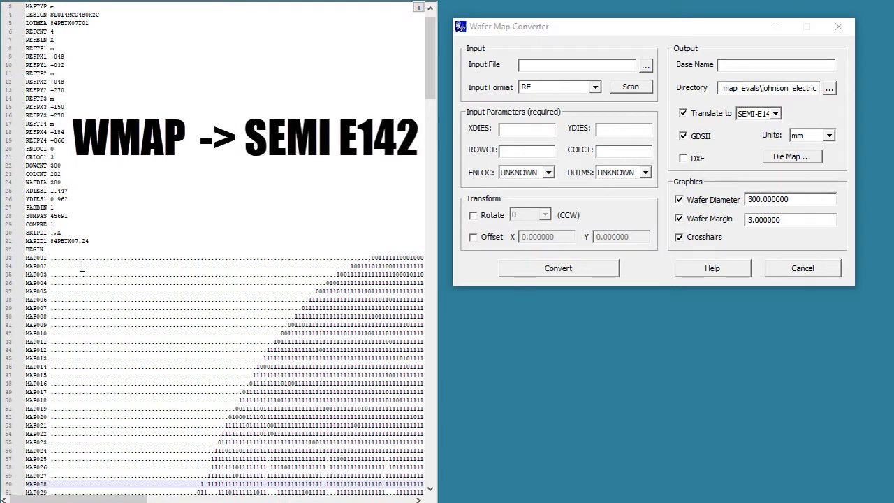
# Review the map file header: reference devices, 300 rows, 300 wafer diameter, die size, SUMPAS 45691.
pyautogui.moveTo(33, 11); pyautogui.dragTo(120, 246)
pyautogui.click(137, 207)
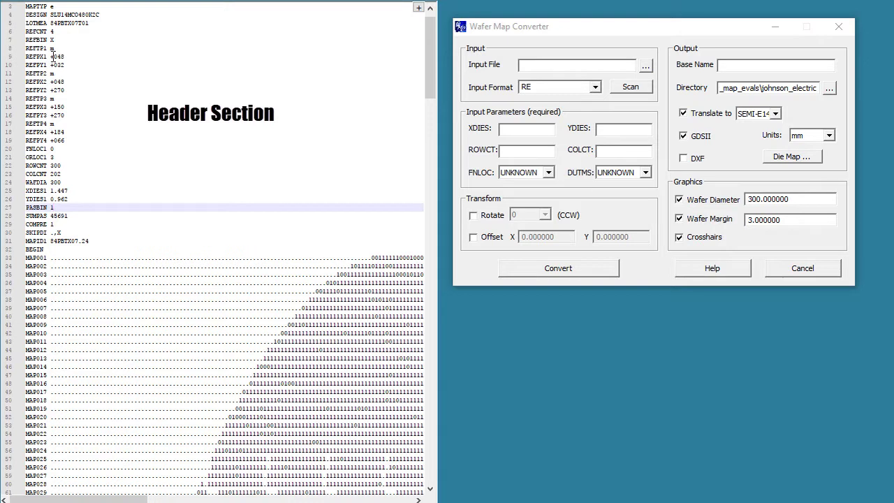
pyautogui.moveTo(43, 57); pyautogui.dragTo(102, 146)
pyautogui.doubleClick(56, 166)
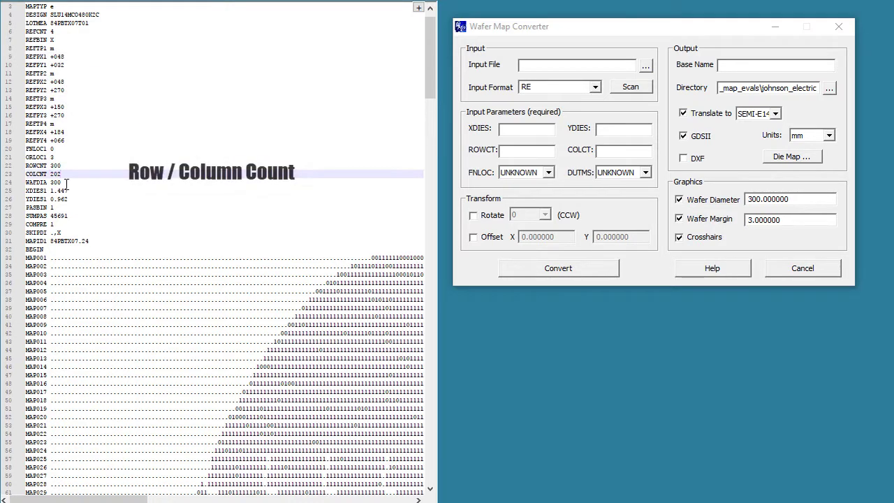
pyautogui.doubleClick(55, 183)
pyautogui.moveTo(75, 198); pyautogui.dragTo(26, 190)
pyautogui.click(80, 208)
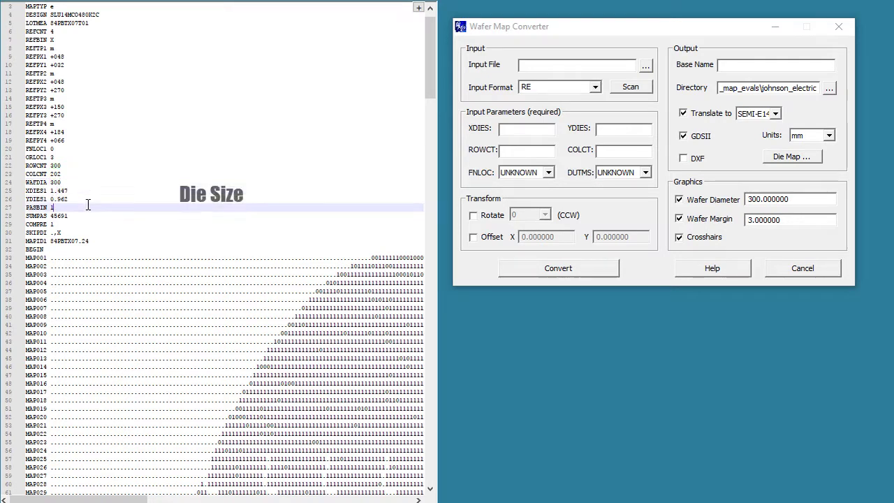
pyautogui.click(83, 216)
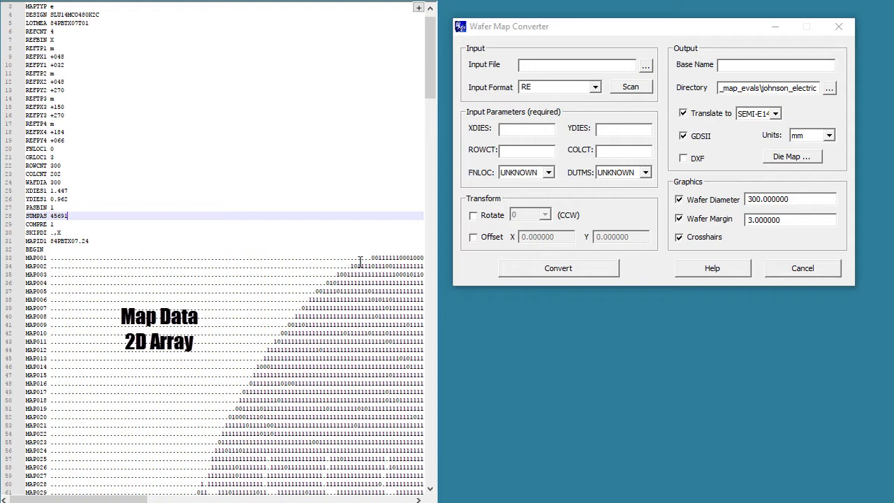
# Inspect the dot map data and the align target X on row MAP031.
pyautogui.moveTo(130, 258); pyautogui.dragTo(186, 258)
pyautogui.click(220, 217)
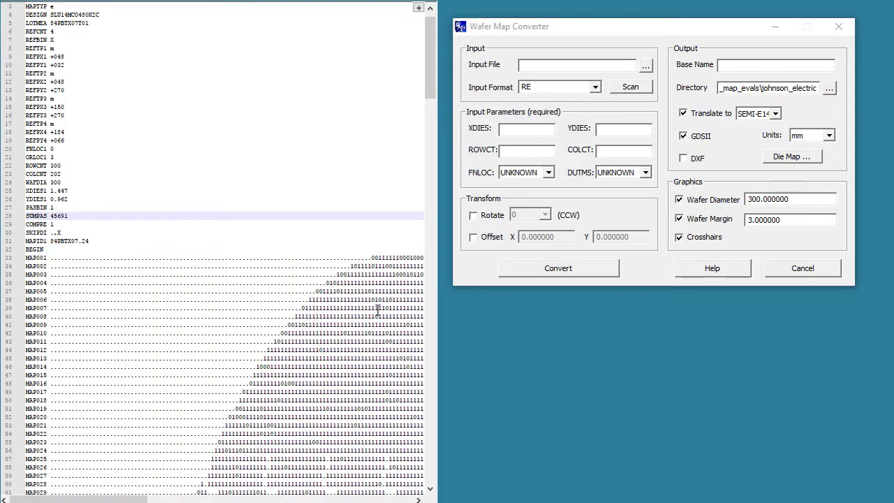
pyautogui.scroll(-3, 377, 310)
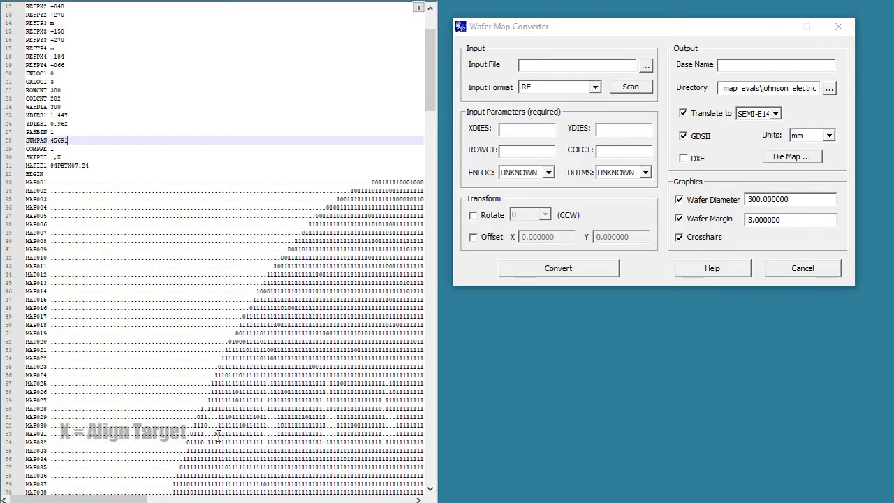
pyautogui.click(216, 434)
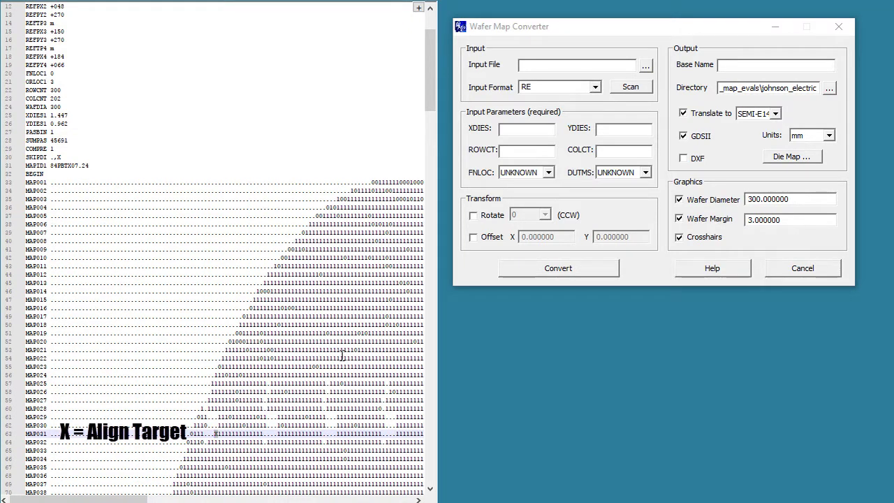
pyautogui.click(200, 374)
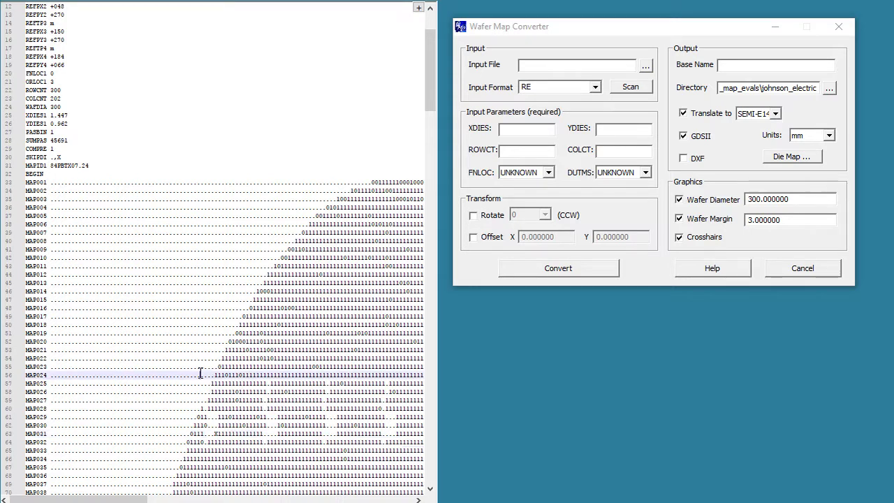
pyautogui.scroll(4, 323, 415)
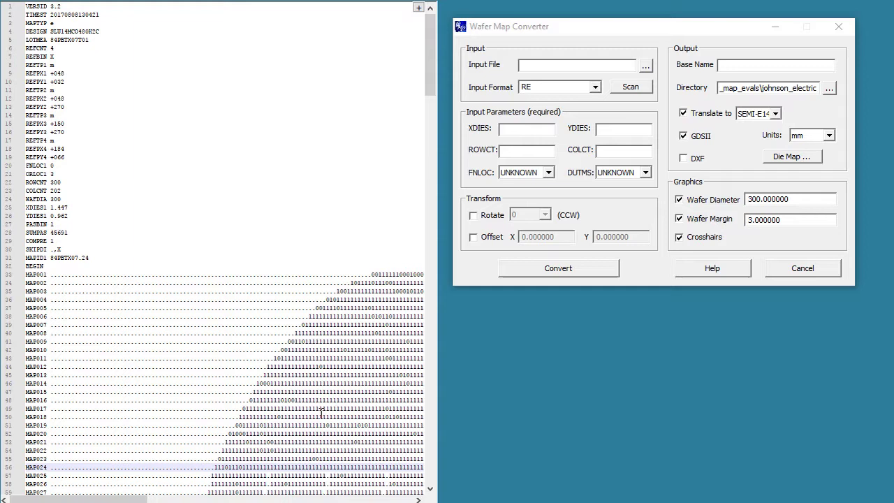
# Load WMAP_84PBTX07.24_RE as the converter's input wafer map.
pyautogui.click(647, 68)
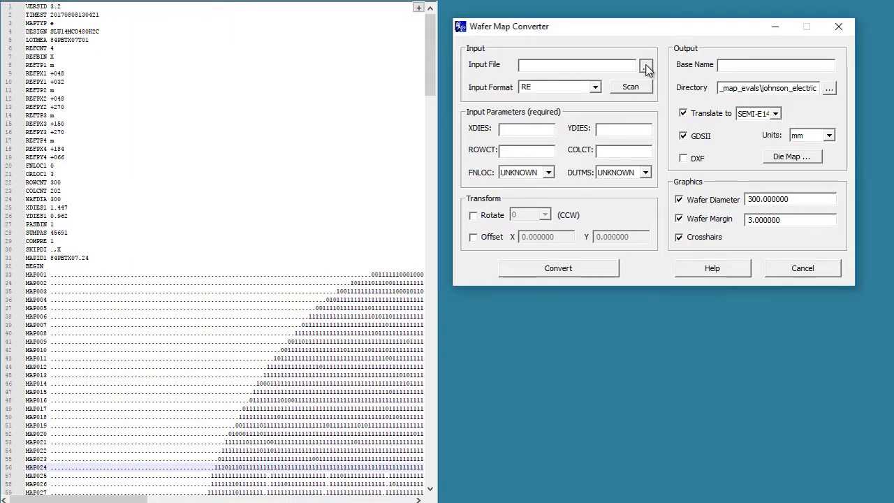
pyautogui.click(548, 113)
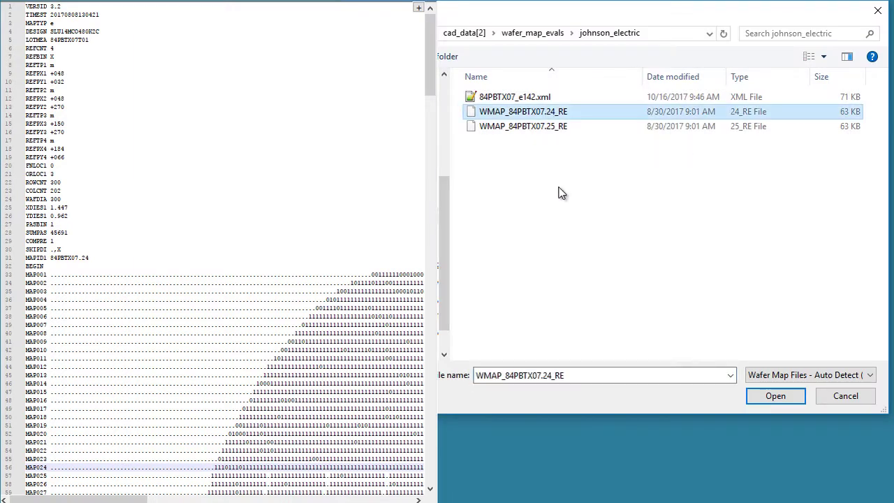
pyautogui.press('Return')
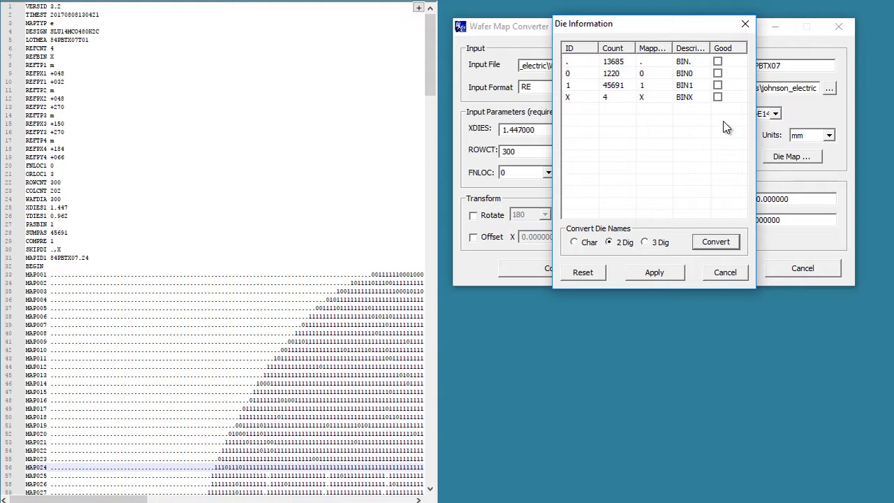
# Mark bin 1 as good and label the bins SKIP, GOOD, BAD and TARGET, then apply.
pyautogui.click(718, 86)
pyautogui.doubleClick(692, 62)
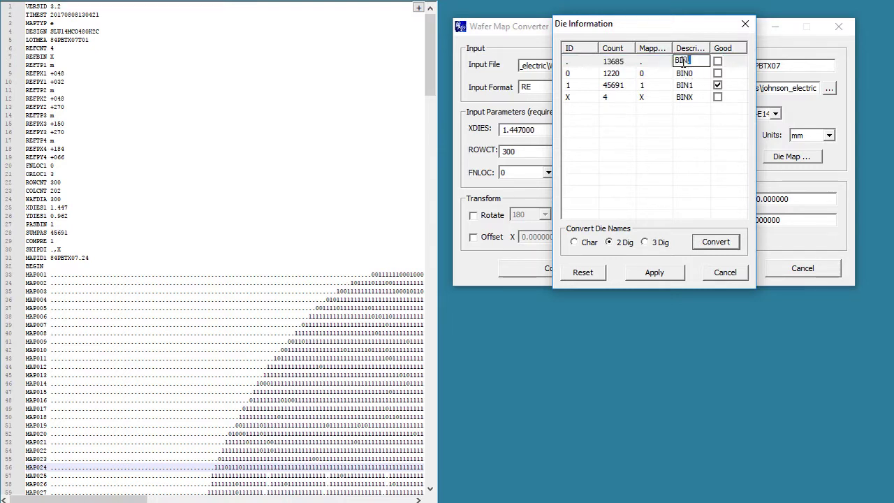
pyautogui.write('SKIP')
pyautogui.doubleClick(686, 84)
pyautogui.write('GOOD')
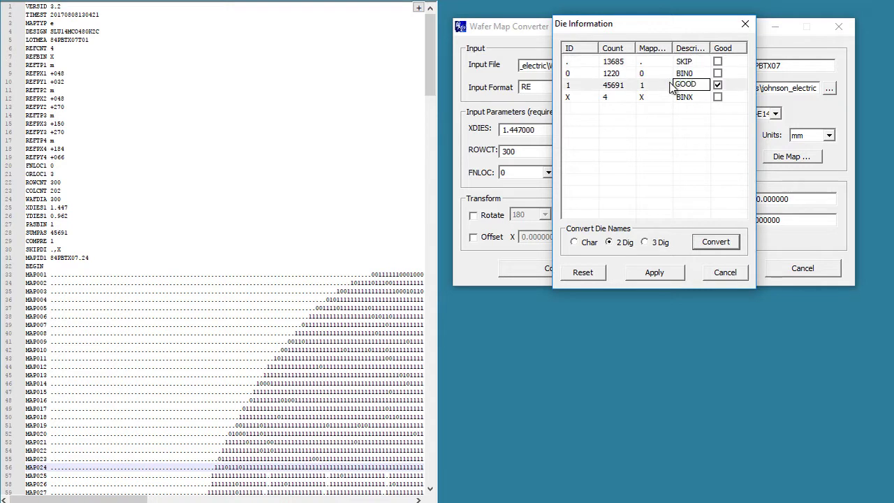
pyautogui.click(683, 73)
pyautogui.doubleClick(683, 73)
pyautogui.write('BAD')
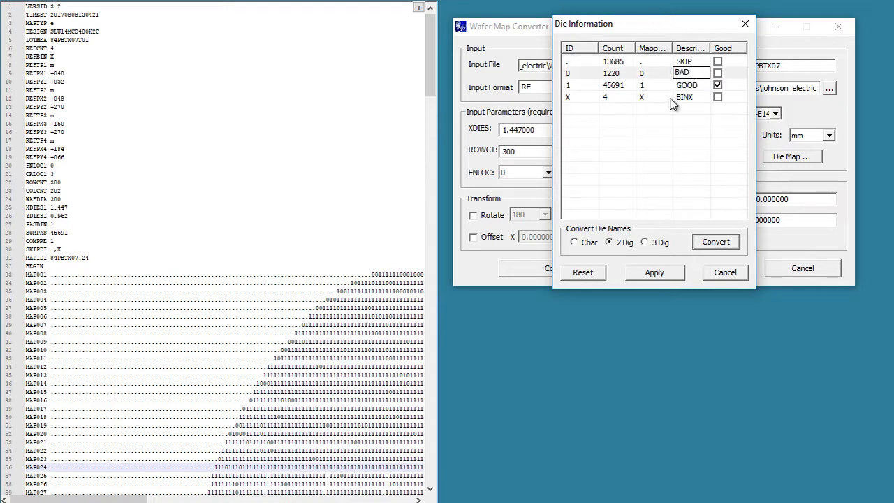
pyautogui.doubleClick(686, 98)
pyautogui.write('TA')
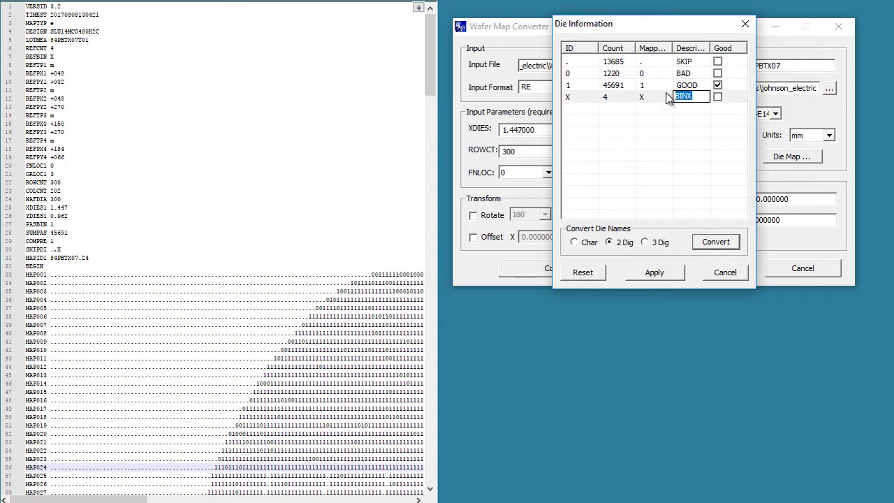
pyautogui.write('RGET')
pyautogui.click(655, 273)
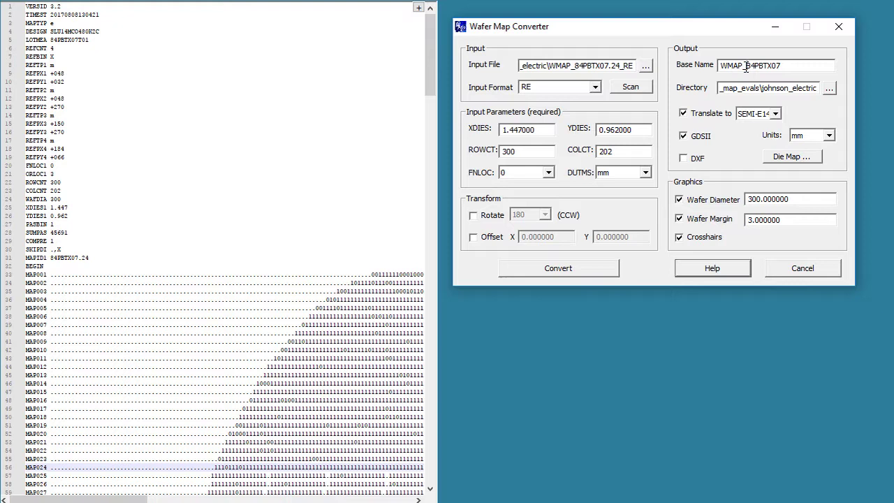
# Shorten the base name to 84PBTX07 and choose SEMI-E142 as the output format.
pyautogui.moveTo(746, 69); pyautogui.dragTo(719, 65)
pyautogui.press('Delete')
pyautogui.click(777, 114)
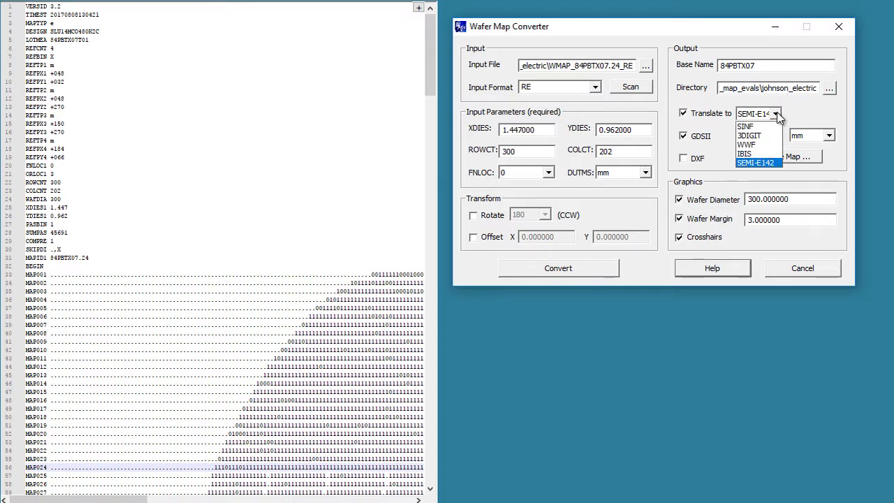
pyautogui.click(757, 164)
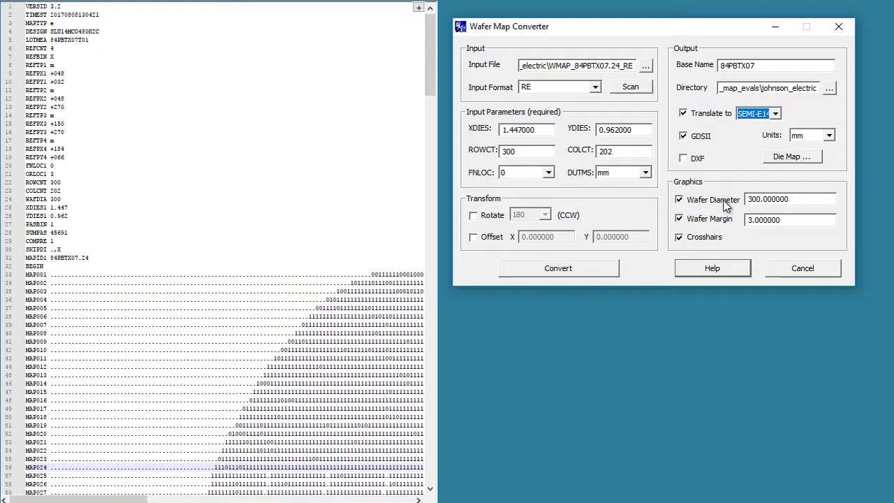
# Set the wafer margin to 2.5 and run the conversion.
pyautogui.moveTo(752, 221); pyautogui.dragTo(747, 221)
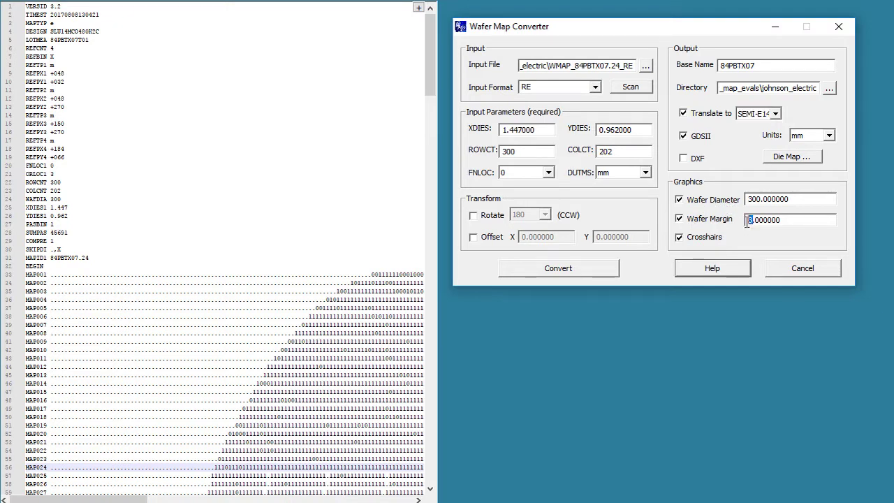
pyautogui.write('2')
pyautogui.press('Right')
pyautogui.hotkey('shift', 'Right')
pyautogui.write('5')
pyautogui.click(563, 274)
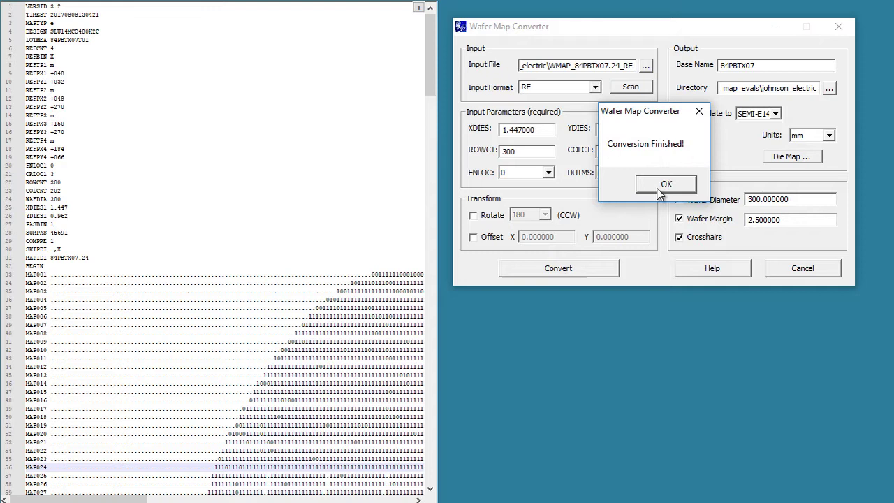
pyautogui.click(662, 188)
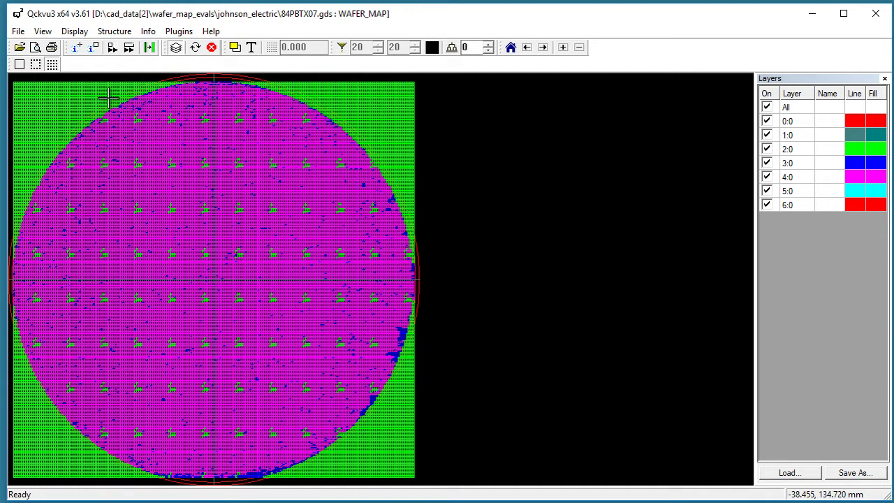
# Hide layers 2:0 and 4:0 and zoom into the wafer's lower-right edge.
pyautogui.click(767, 149)
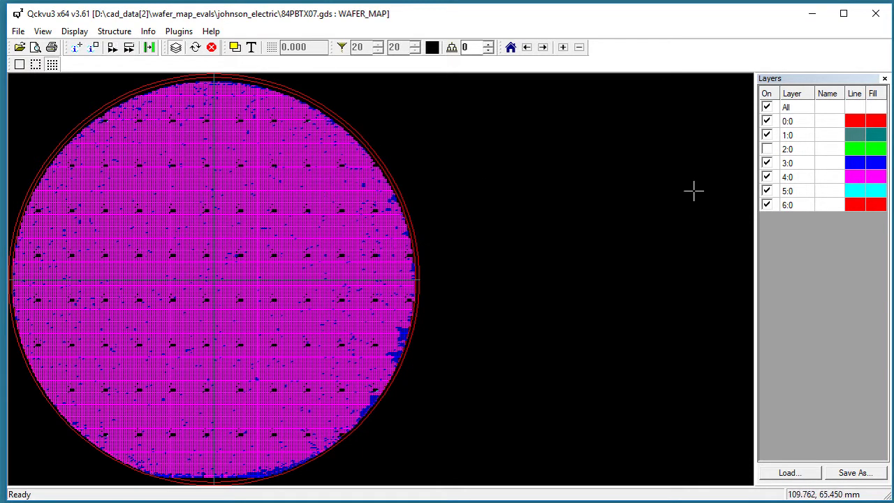
pyautogui.click(767, 176)
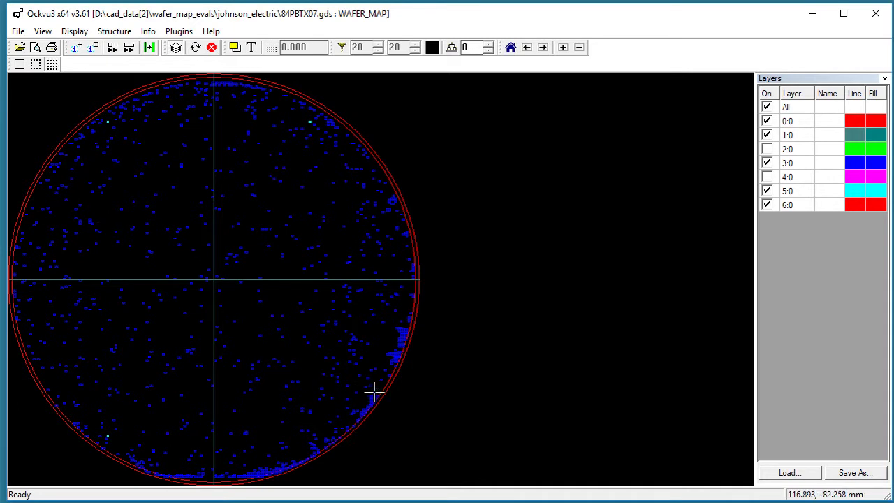
pyautogui.moveTo(359, 375); pyautogui.dragTo(399, 413)
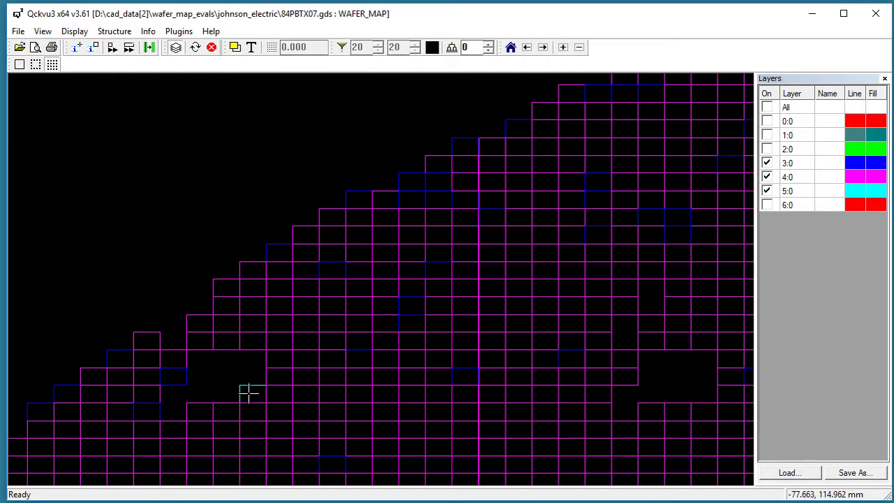
pyautogui.scroll(-3, 240, 315)
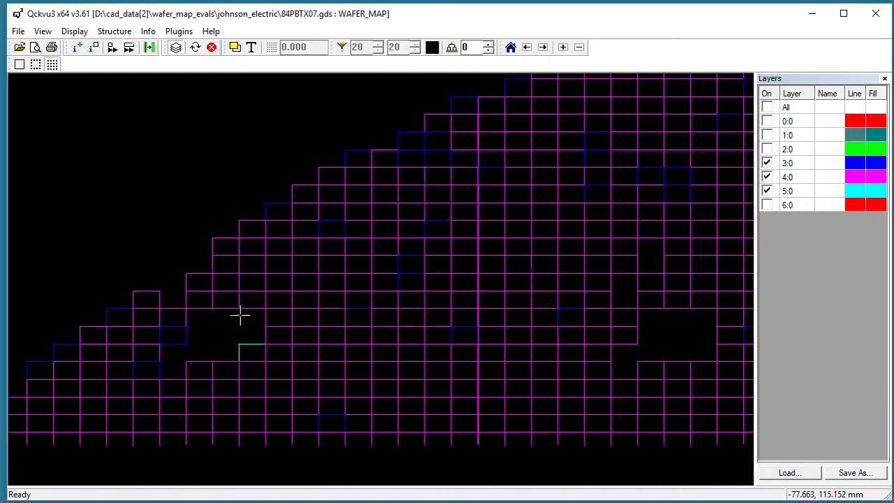
pyautogui.scroll(-1, 348, 309)
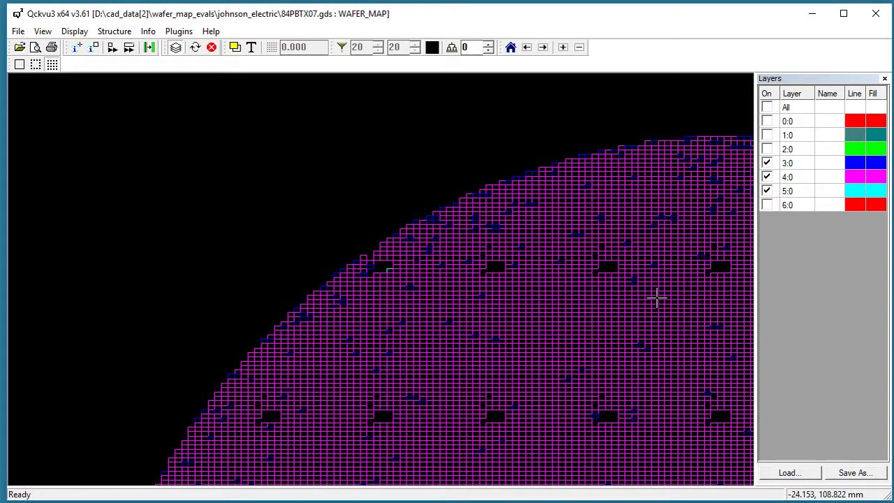
# Pan around the wafer's top and right edges to inspect the die layout.
pyautogui.moveTo(654, 298); pyautogui.dragTo(403, 293, button='middle')
pyautogui.moveTo(585, 298); pyautogui.dragTo(385, 303, button='middle')
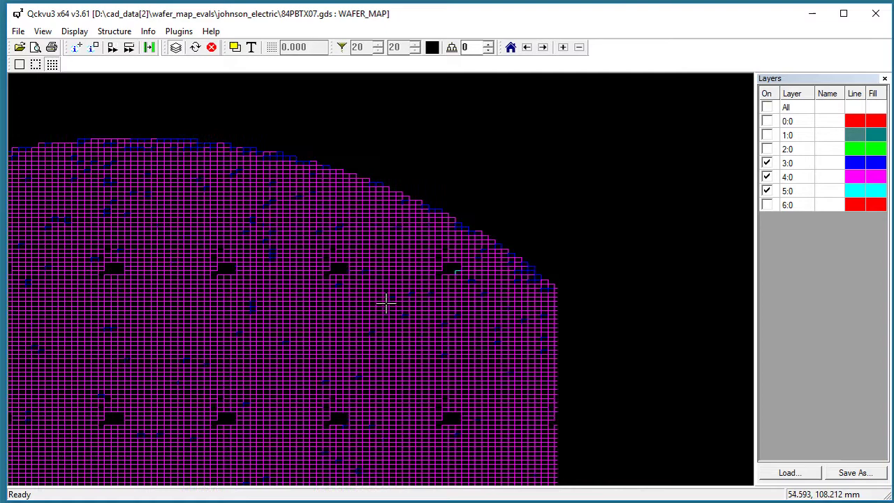
pyautogui.moveTo(454, 276); pyautogui.dragTo(377, 278, button='middle')
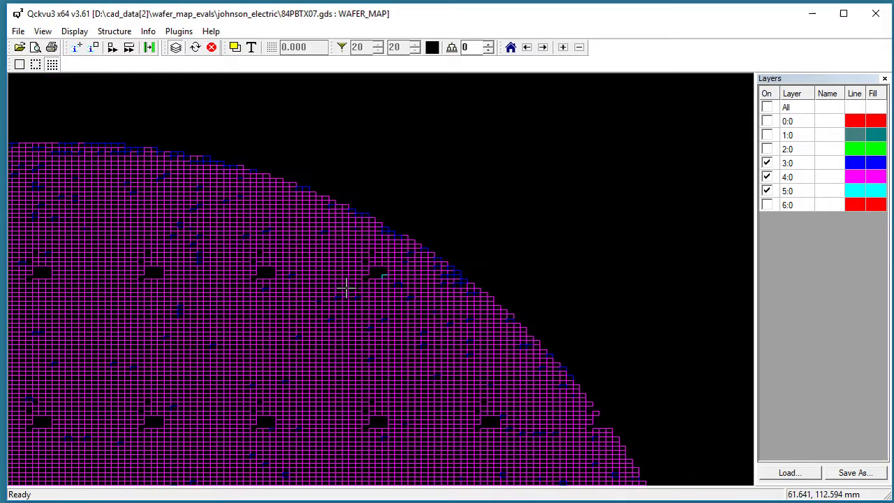
pyautogui.scroll(-3, 346, 289)
pyautogui.moveTo(392, 384); pyautogui.dragTo(411, 295, button='middle')
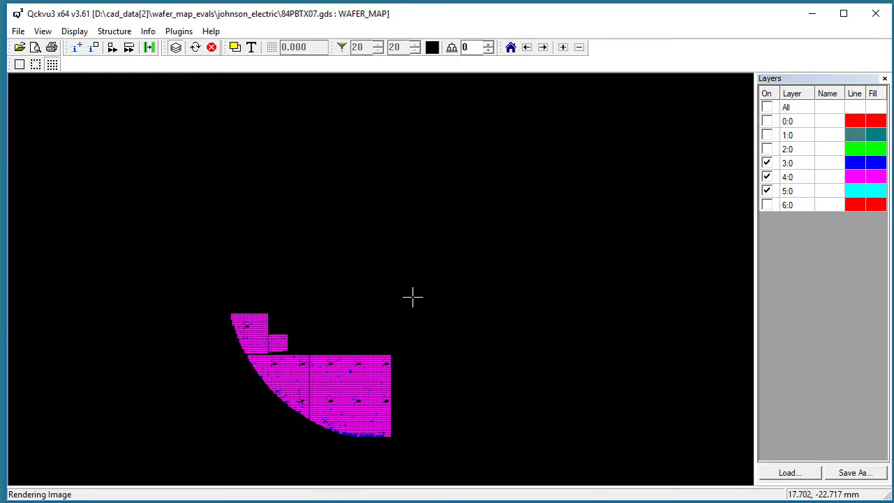
pyautogui.scroll(1, 620, 335)
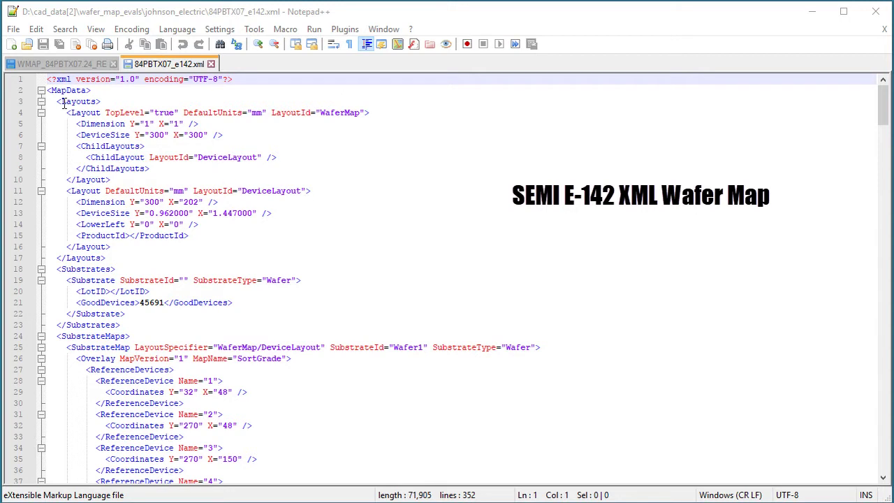
# Review the wafer Layout block and its ChildLayout reference to the DeviceLayout id.
pyautogui.moveTo(57, 101); pyautogui.dragTo(110, 179)
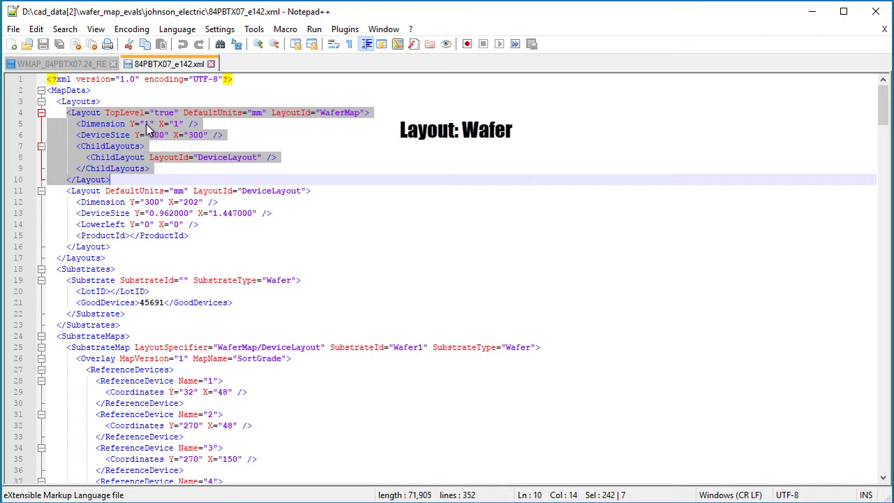
pyautogui.click(168, 155)
pyautogui.press('End')
pyautogui.doubleClick(197, 158)
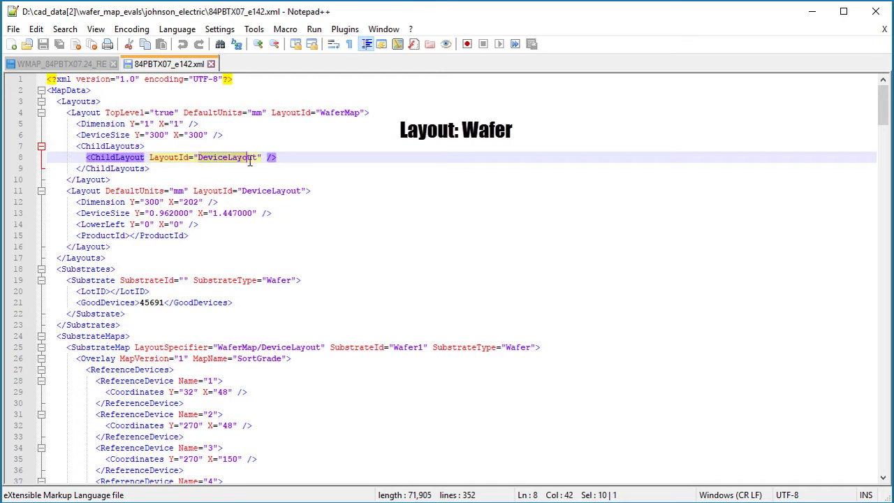
pyautogui.press('Down')
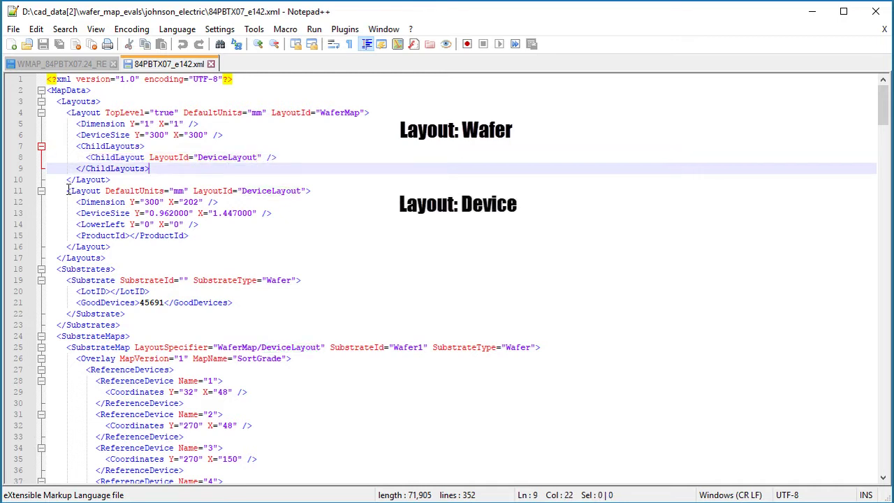
# Examine the device Layout definition, including its X dimension value 202.
pyautogui.moveTo(67, 191); pyautogui.dragTo(198, 236)
pyautogui.moveTo(198, 202); pyautogui.dragTo(144, 203)
pyautogui.click(247, 238)
pyautogui.scroll(-4, 248, 237)
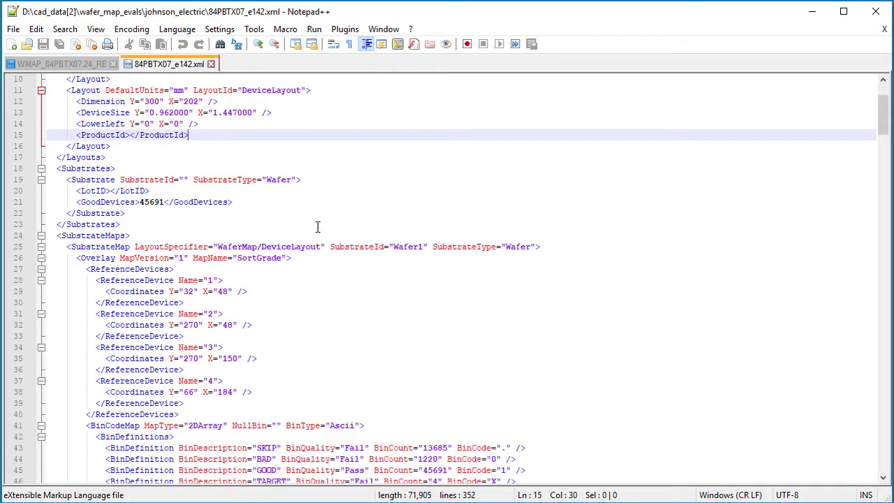
pyautogui.click(158, 169)
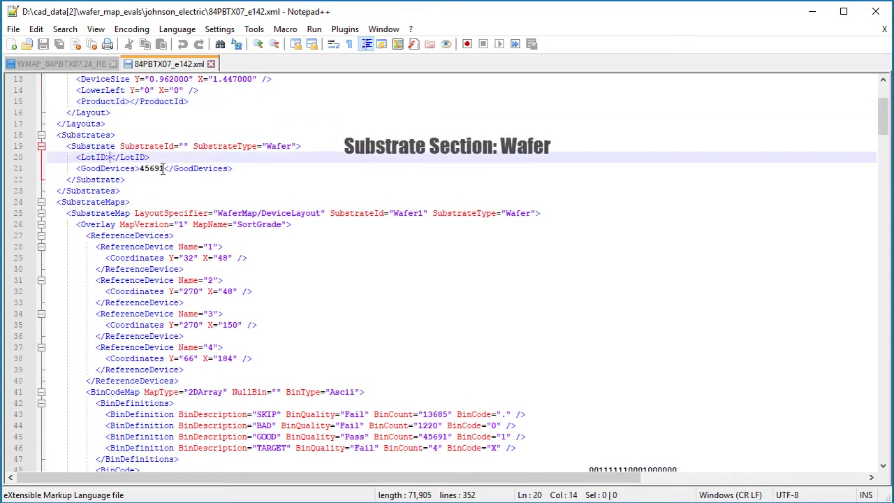
pyautogui.moveTo(158, 168); pyautogui.dragTo(144, 169)
pyautogui.click(132, 180)
pyautogui.scroll(-1, 110, 187)
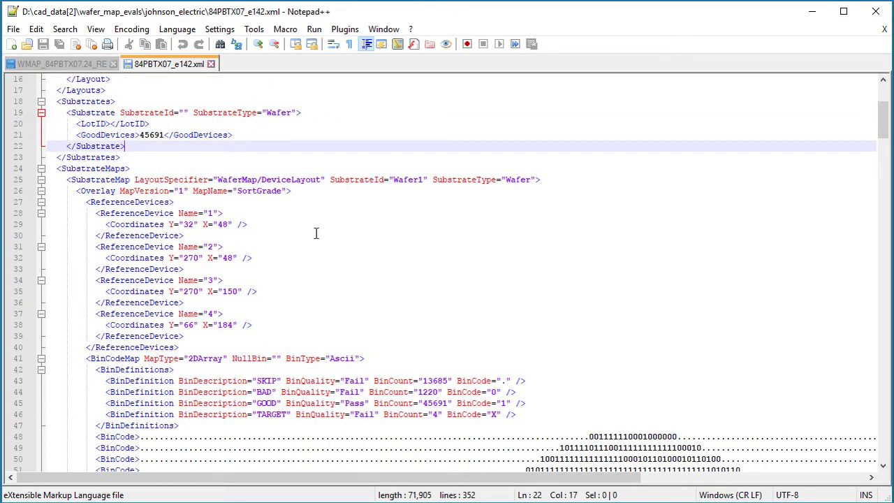
pyautogui.scroll(-1, 315, 234)
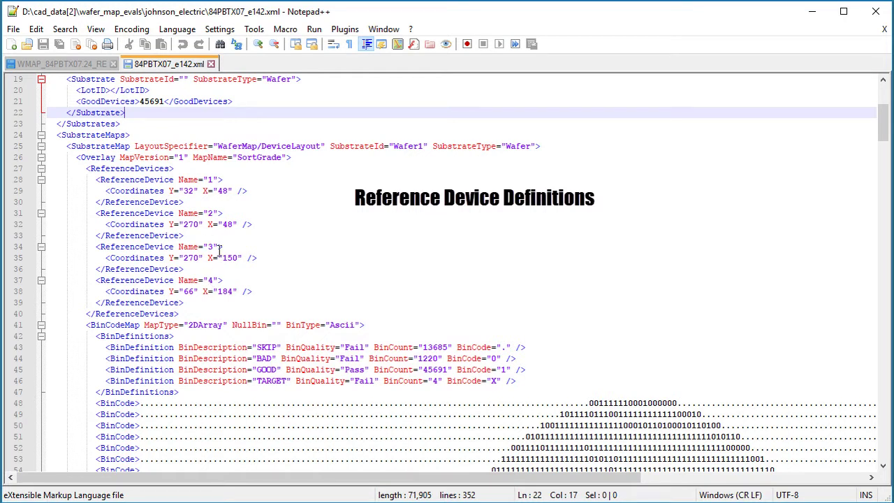
pyautogui.doubleClick(190, 191)
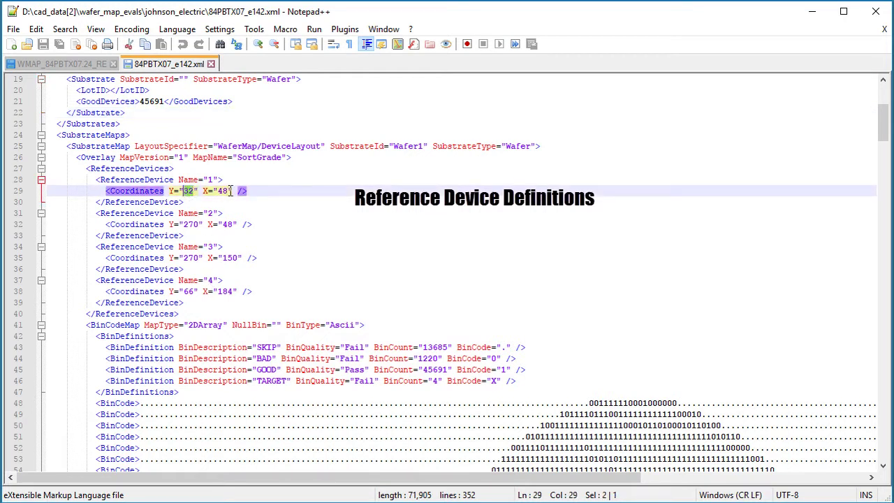
pyautogui.doubleClick(223, 191)
# Check the fourth reference device's coordinates and the 2DArray map type.
pyautogui.scroll(-3, 345, 195)
pyautogui.click(345, 196)
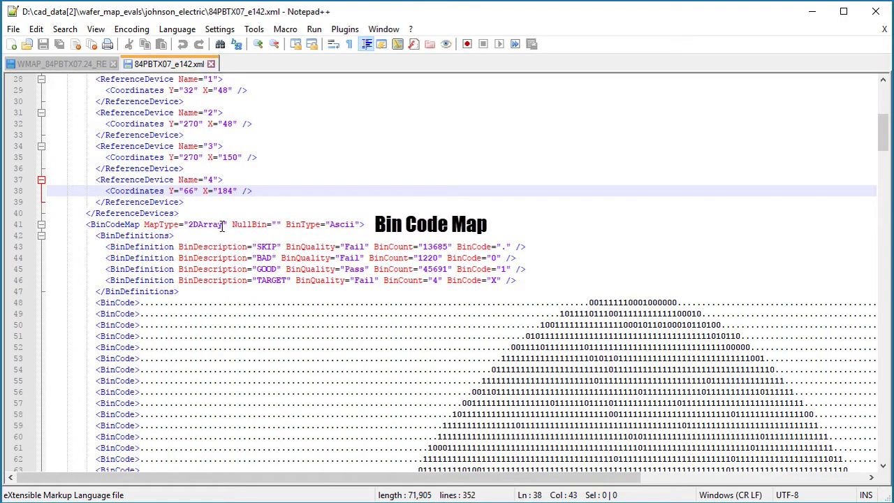
pyautogui.moveTo(223, 224); pyautogui.dragTo(190, 227)
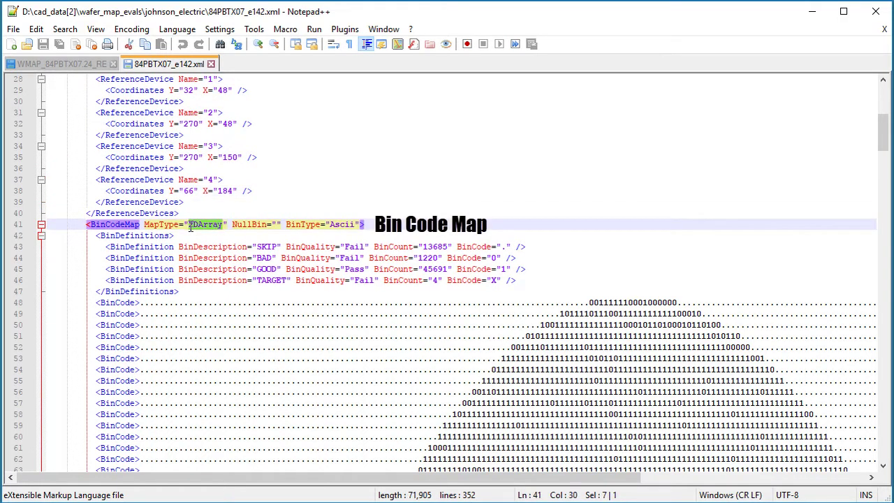
pyautogui.click(283, 180)
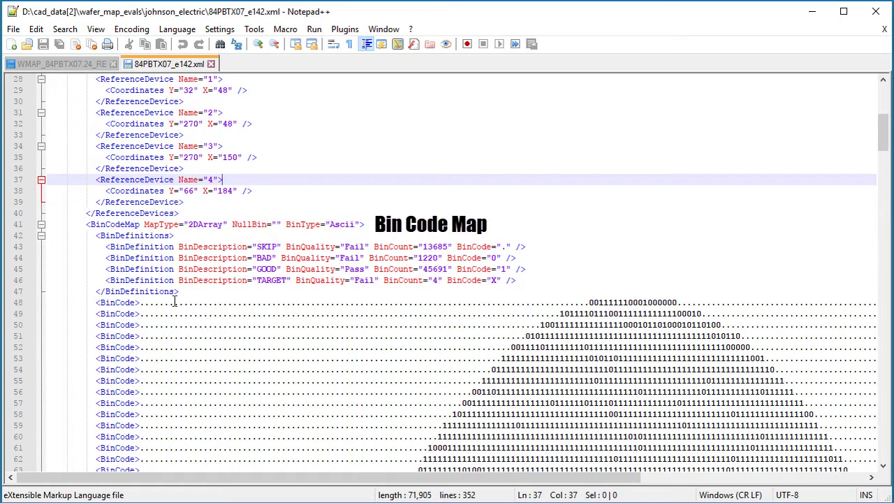
# Set the BinCodeMap NullBin attribute to "." to match the empty-position dots.
pyautogui.click(277, 224)
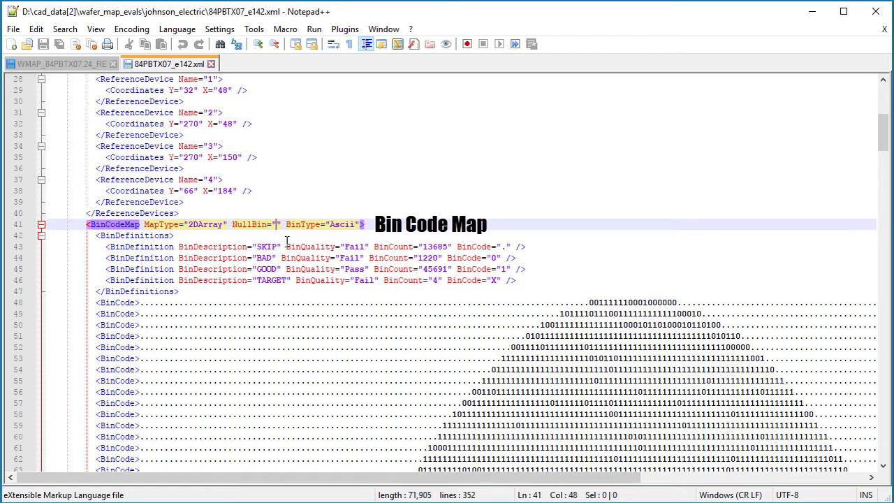
pyautogui.write('.')
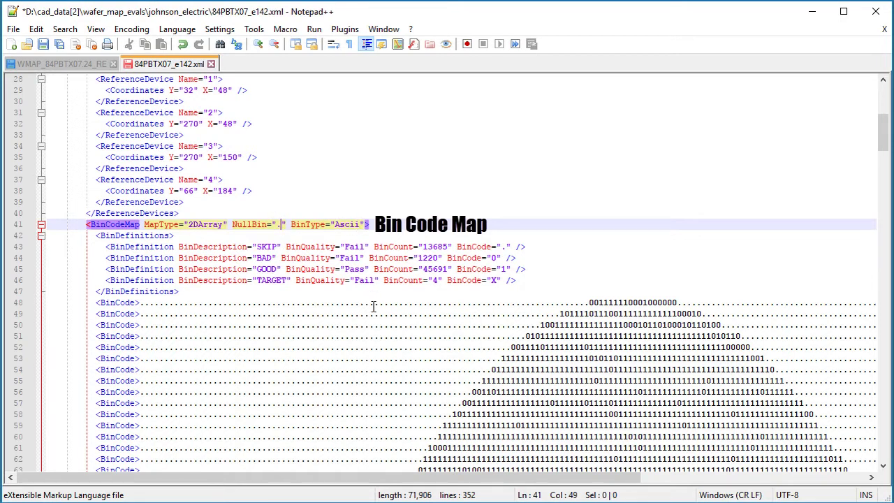
pyautogui.moveTo(369, 304); pyautogui.dragTo(377, 304)
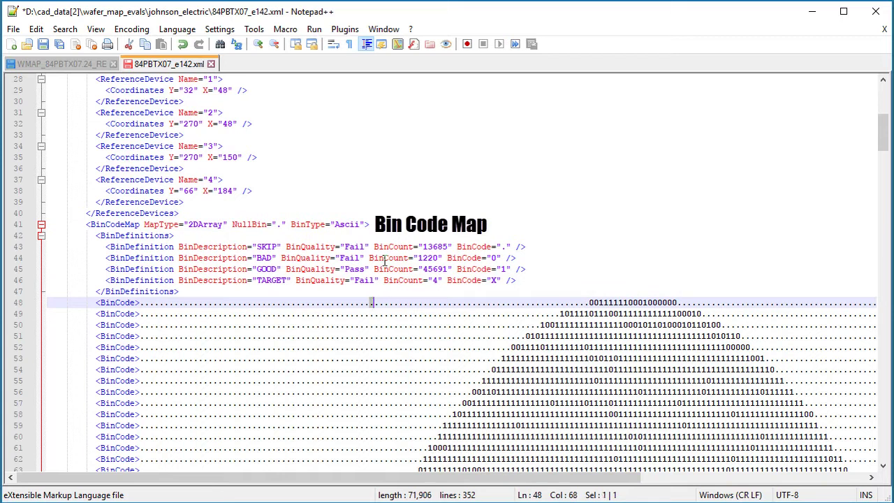
pyautogui.click(389, 233)
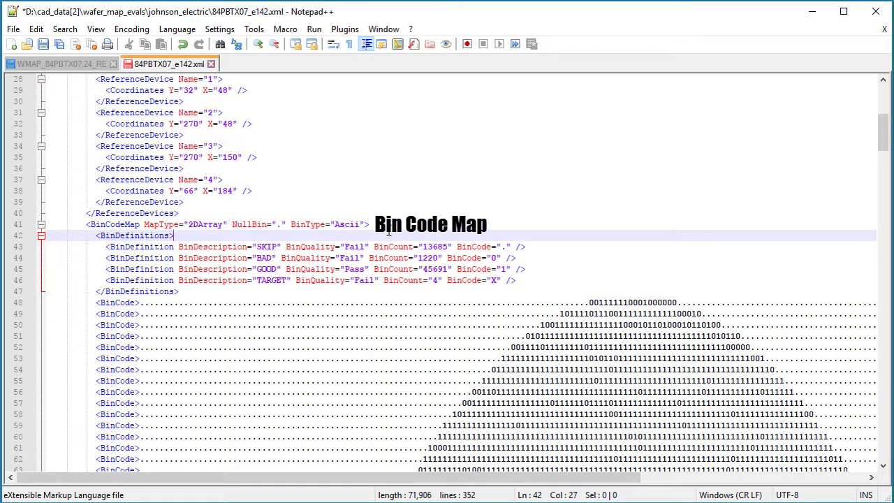
pyautogui.scroll(-1, 396, 215)
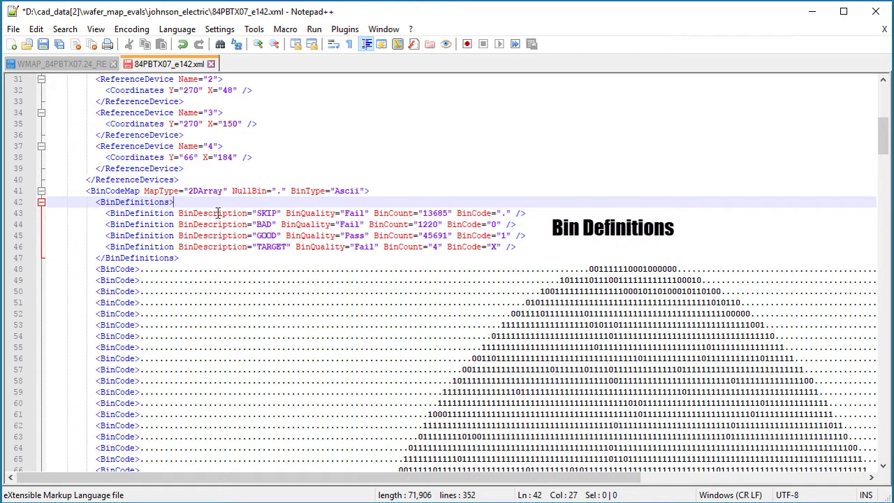
pyautogui.moveTo(177, 213); pyautogui.dragTo(280, 213)
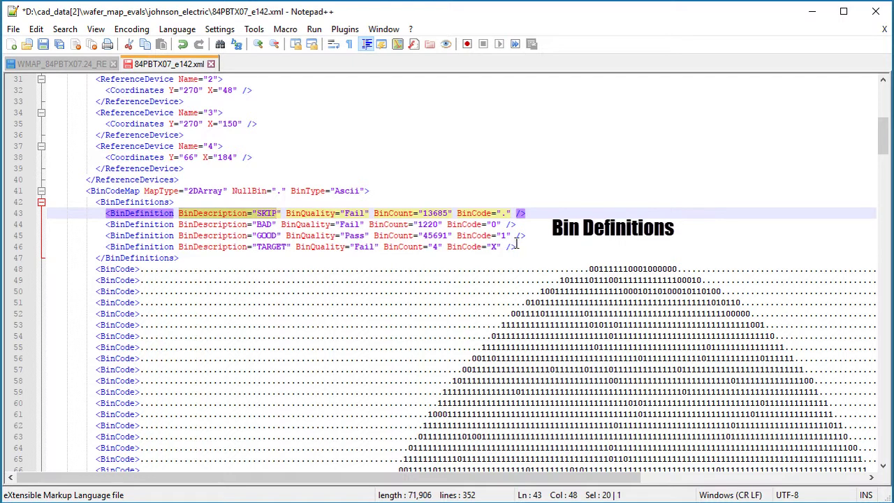
pyautogui.click(365, 235)
pyautogui.scroll(-1, 443, 236)
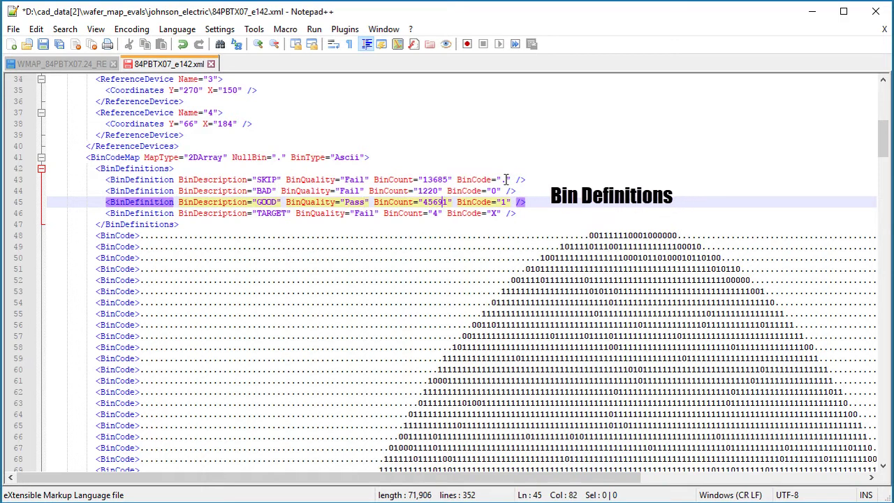
pyautogui.moveTo(501, 180); pyautogui.dragTo(507, 179)
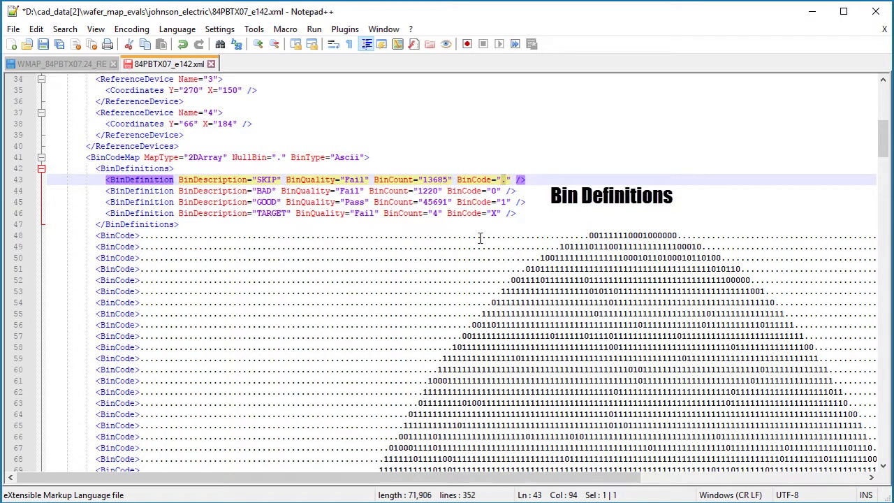
pyautogui.click(548, 205)
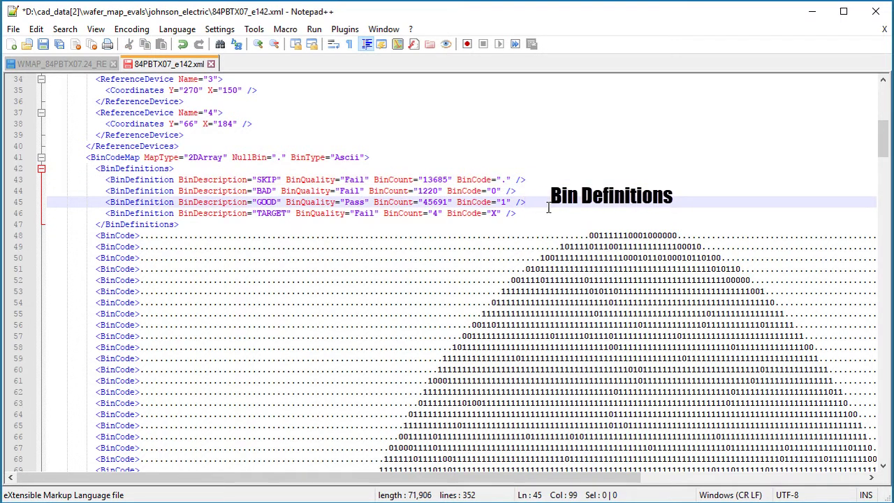
pyautogui.scroll(-2, 549, 206)
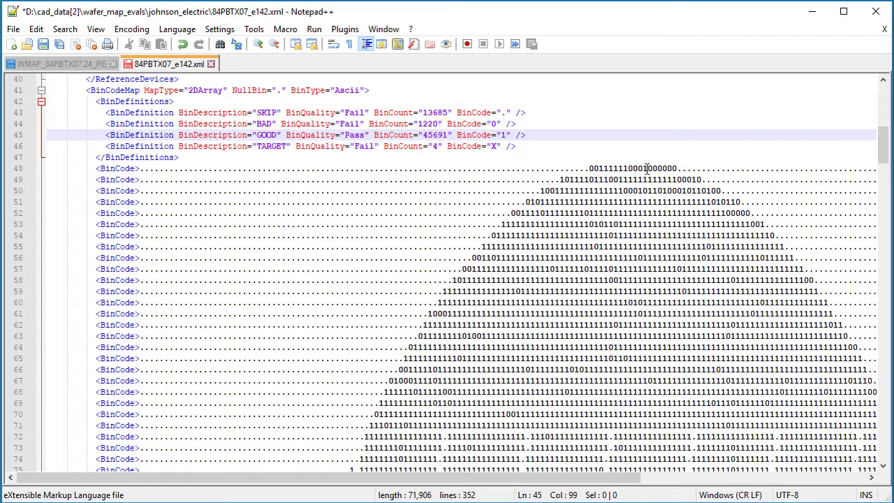
pyautogui.scroll(-3, 370, 292)
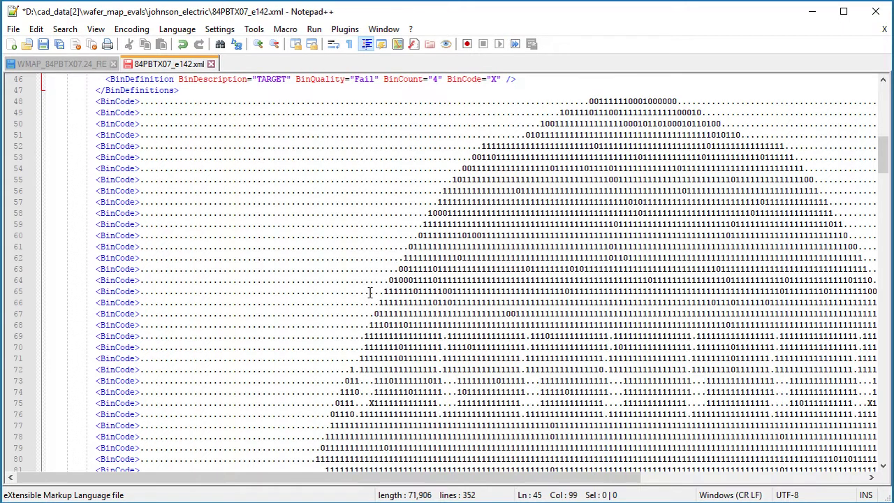
pyautogui.scroll(-2, 370, 314)
pyautogui.moveTo(369, 336); pyautogui.dragTo(375, 336)
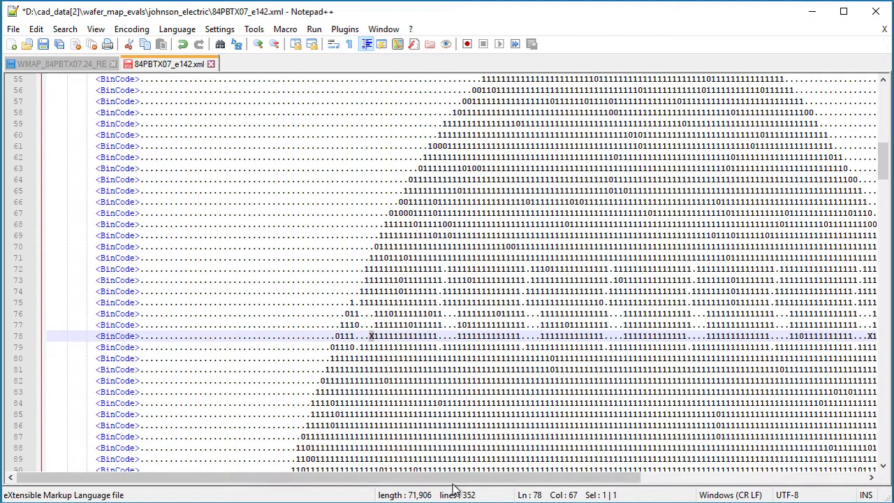
pyautogui.moveTo(463, 478); pyautogui.dragTo(683, 354)
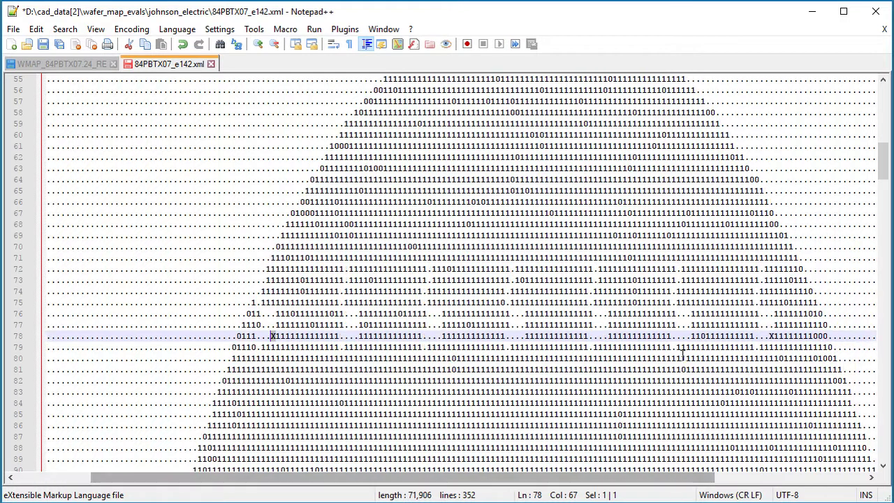
pyautogui.click(774, 338)
pyautogui.hotkey('shift', 'Left')
pyautogui.moveTo(884, 159); pyautogui.dragTo(886, 420)
pyautogui.click(275, 392)
pyautogui.hotkey('shift', 'Left')
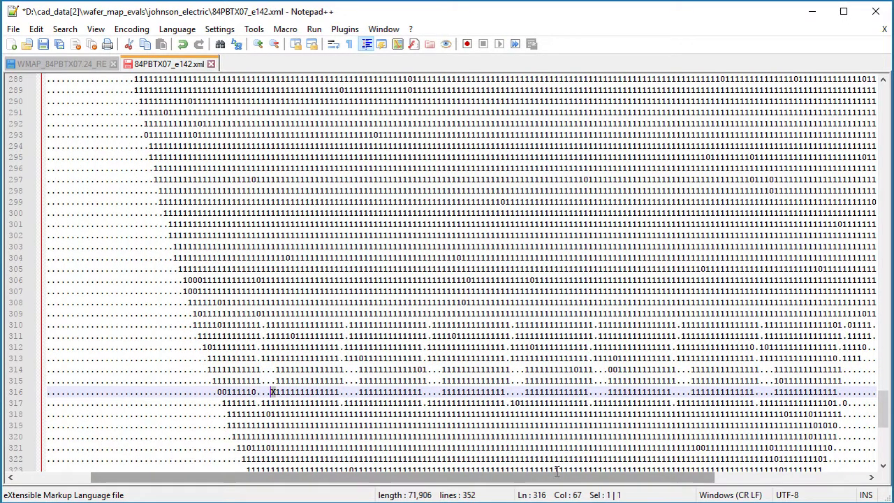
pyautogui.moveTo(559, 478); pyautogui.dragTo(671, 466)
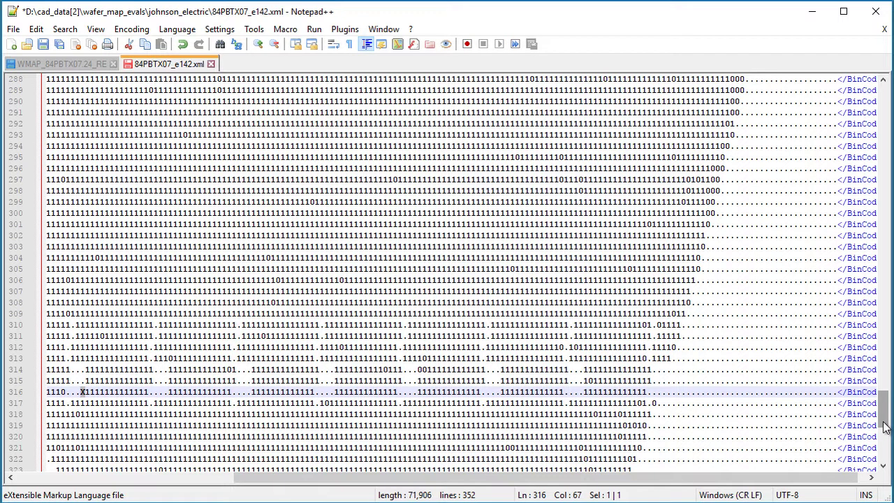
pyautogui.moveTo(886, 428); pyautogui.dragTo(886, 409)
pyautogui.click(749, 203)
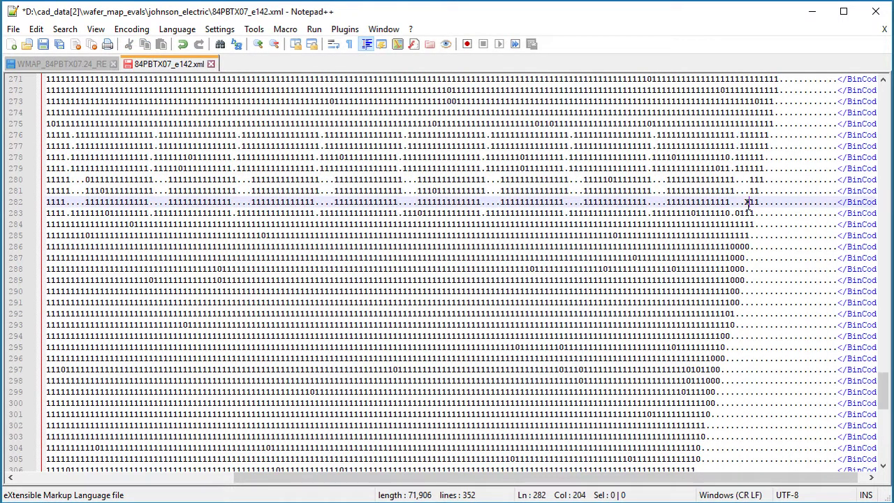
pyautogui.moveTo(749, 203); pyautogui.dragTo(744, 202)
pyautogui.scroll(-16, 699, 265)
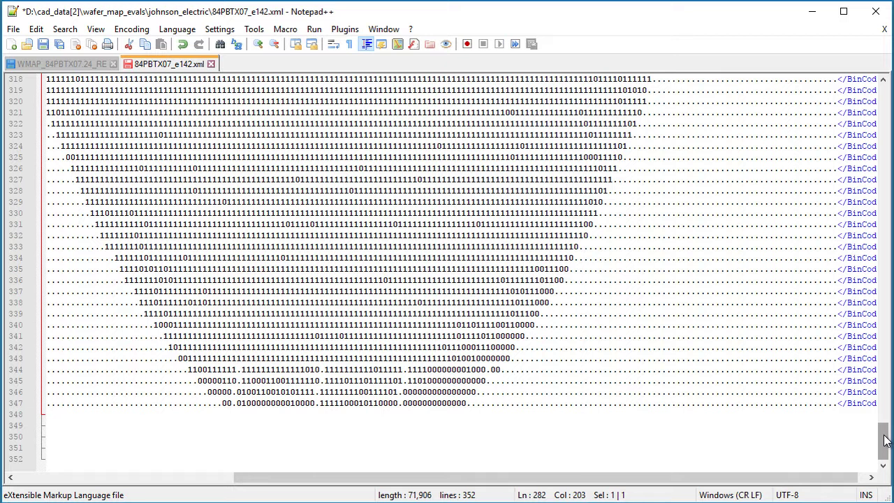
pyautogui.moveTo(886, 438); pyautogui.dragTo(885, 104)
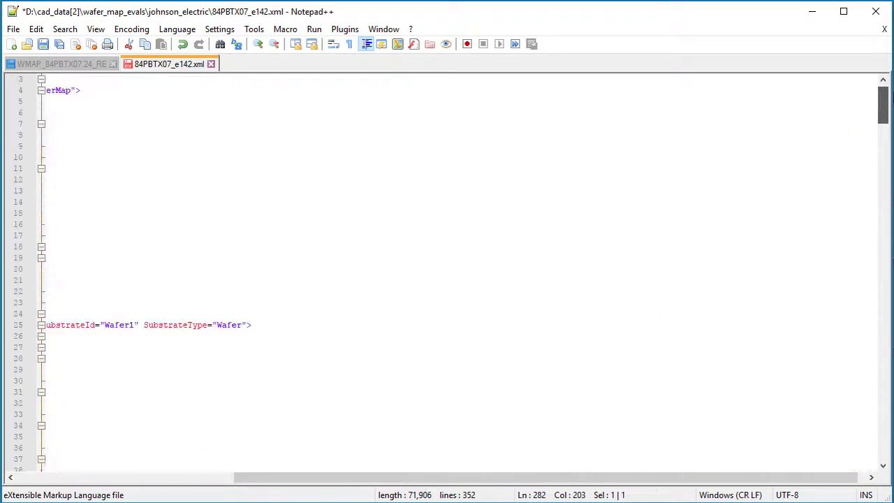